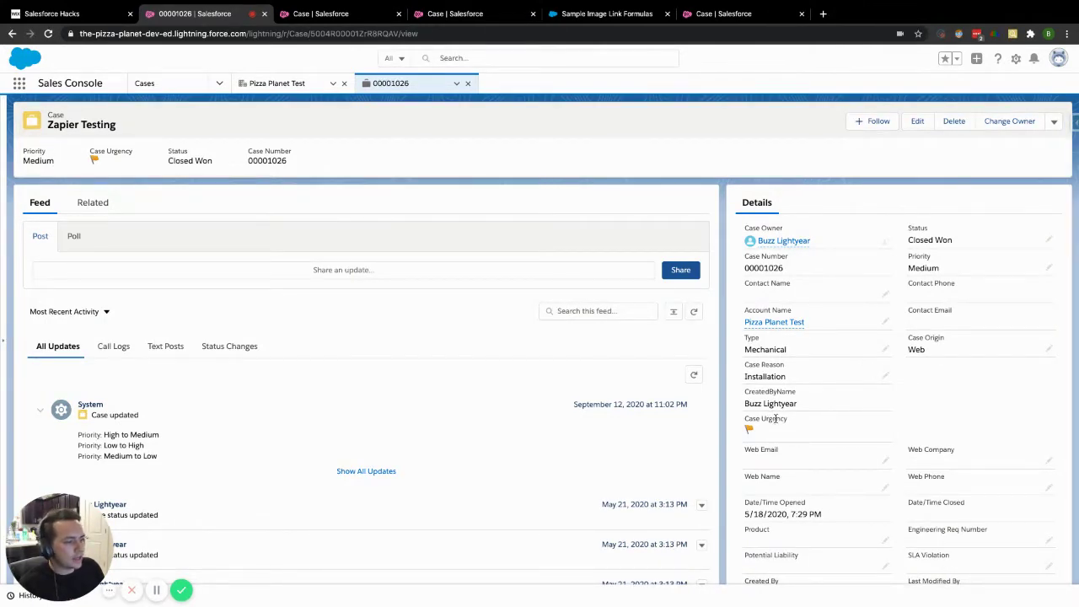
# Step: Set the Zapier Testing case's Priority to High and save the record
pyautogui.moveTo(770, 419); pyautogui.dragTo(745, 421)
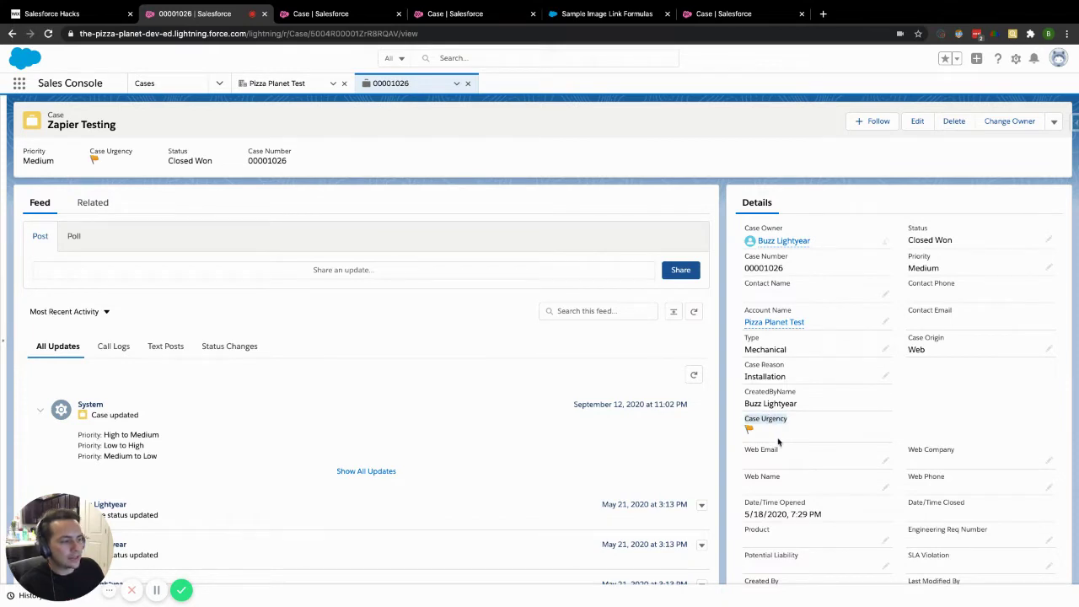
pyautogui.click(780, 434)
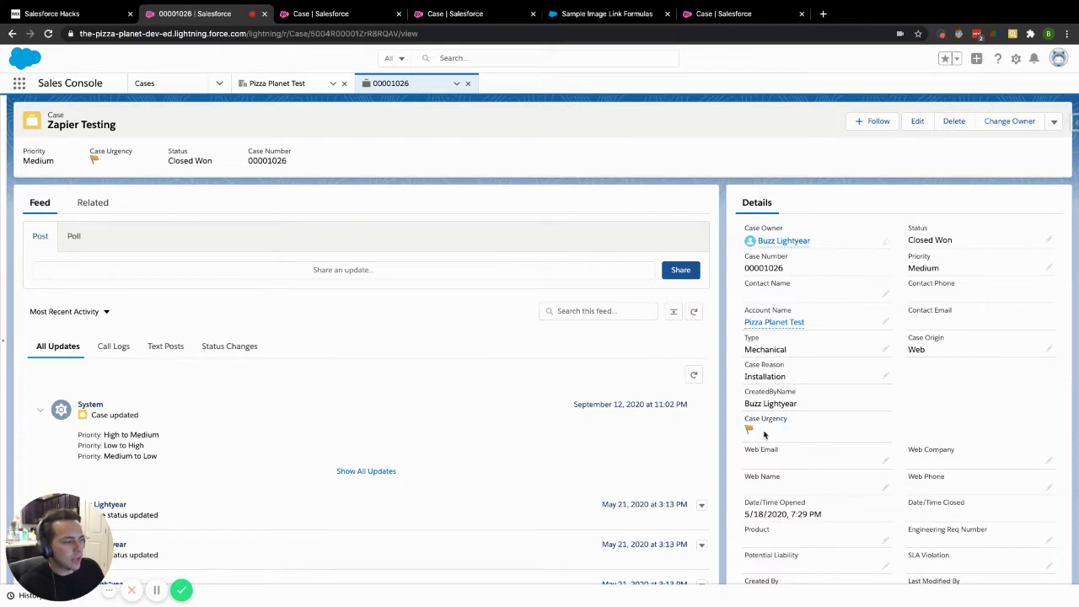
pyautogui.click(1050, 268)
pyautogui.click(952, 289)
pyautogui.click(938, 330)
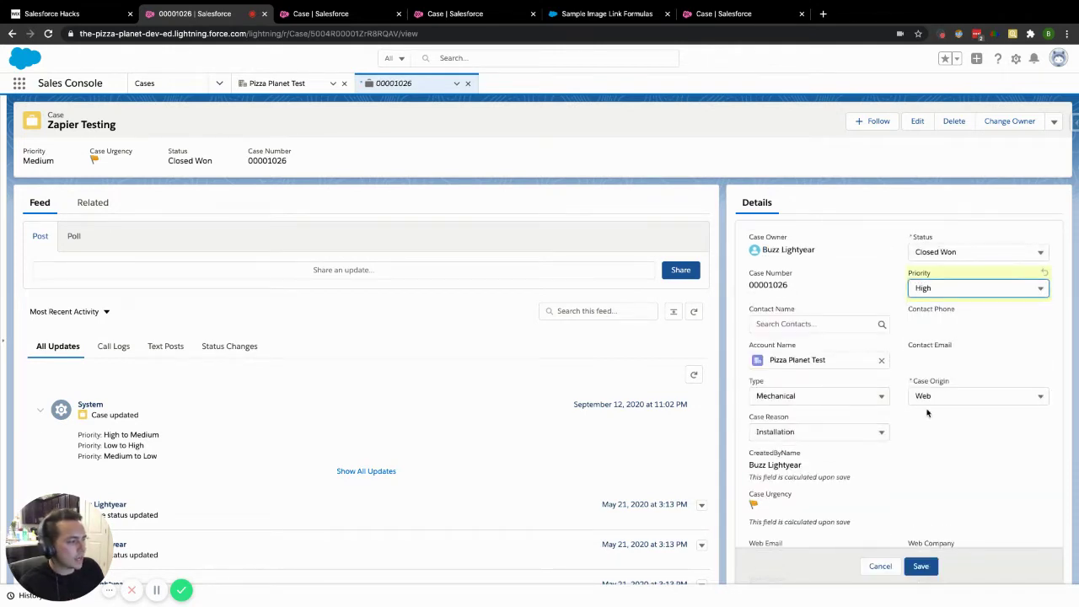
pyautogui.click(921, 565)
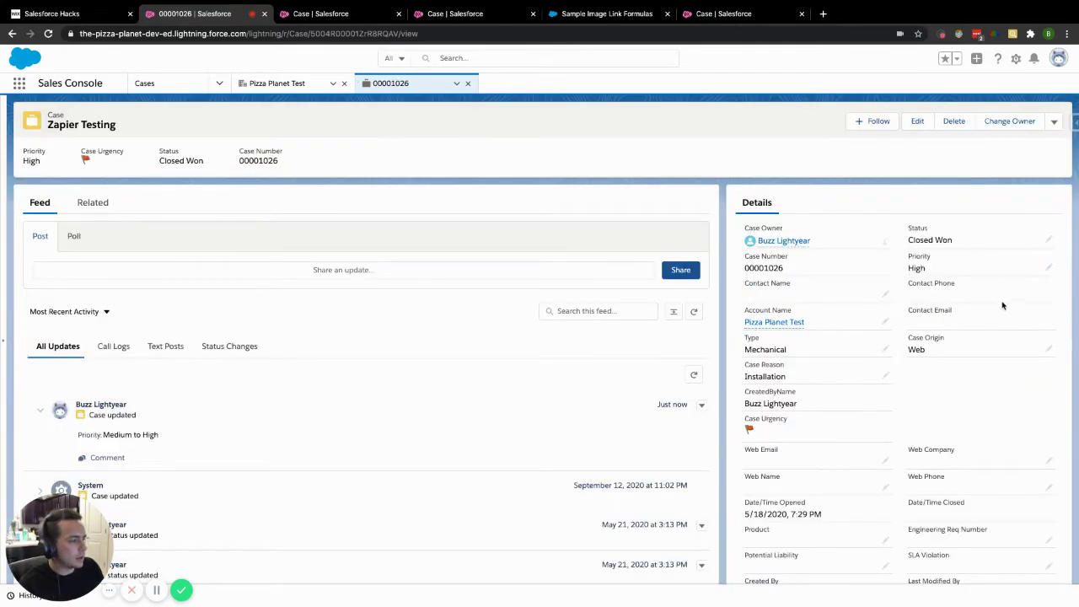
# Step: Change the Zapier Testing case's Priority to Low and save the record
pyautogui.click(1051, 268)
pyautogui.click(1039, 287)
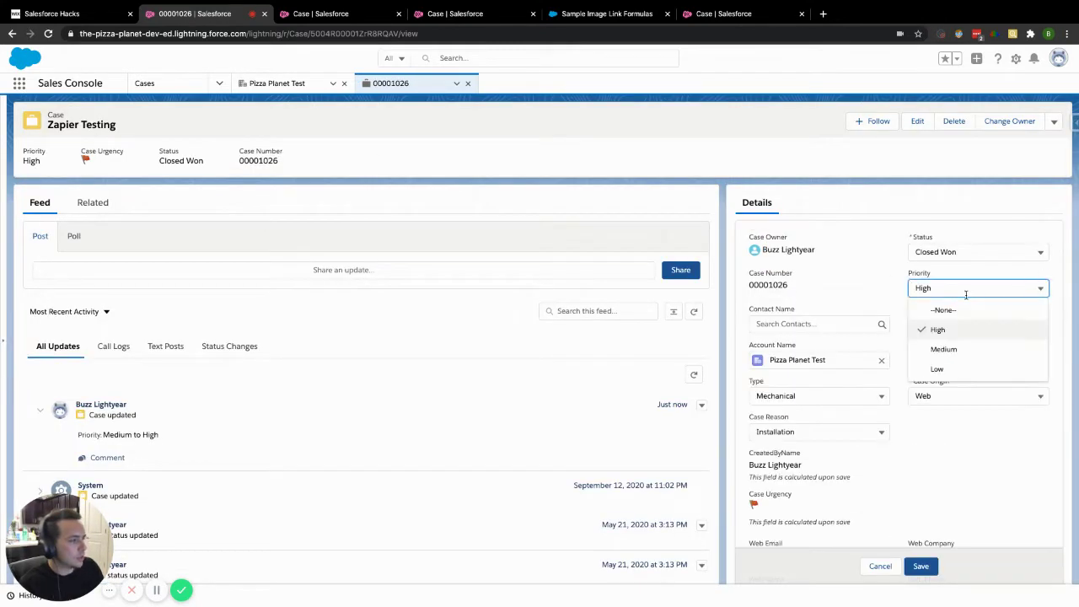
pyautogui.click(942, 367)
pyautogui.click(923, 567)
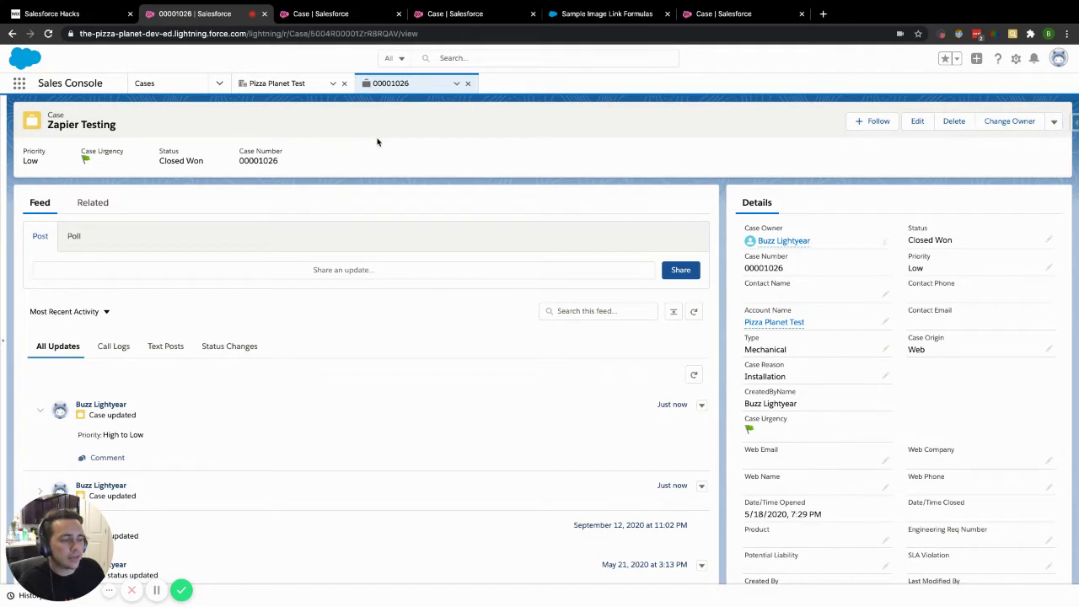
# Step: Open the Case Urgency custom field definition for editing and show its advanced formula
pyautogui.click(350, 15)
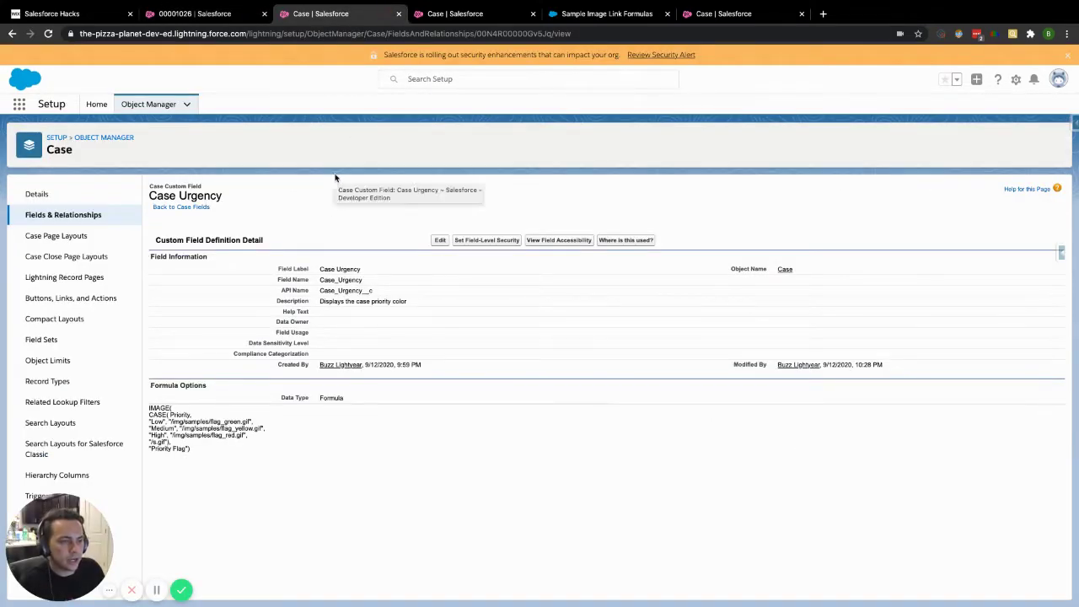
pyautogui.moveTo(233, 199); pyautogui.dragTo(153, 196)
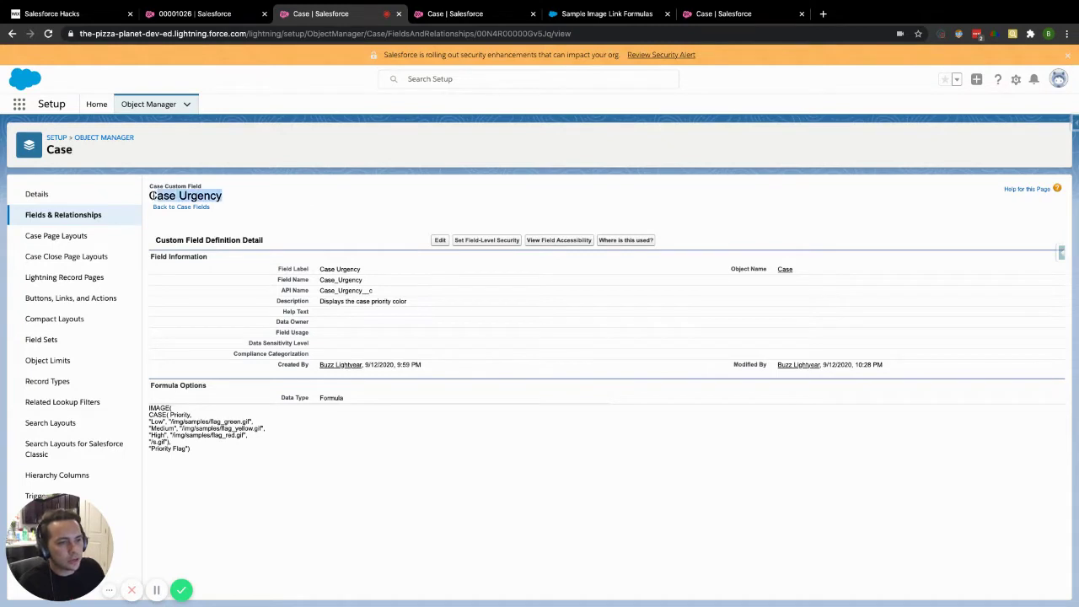
pyautogui.click(329, 199)
pyautogui.click(439, 241)
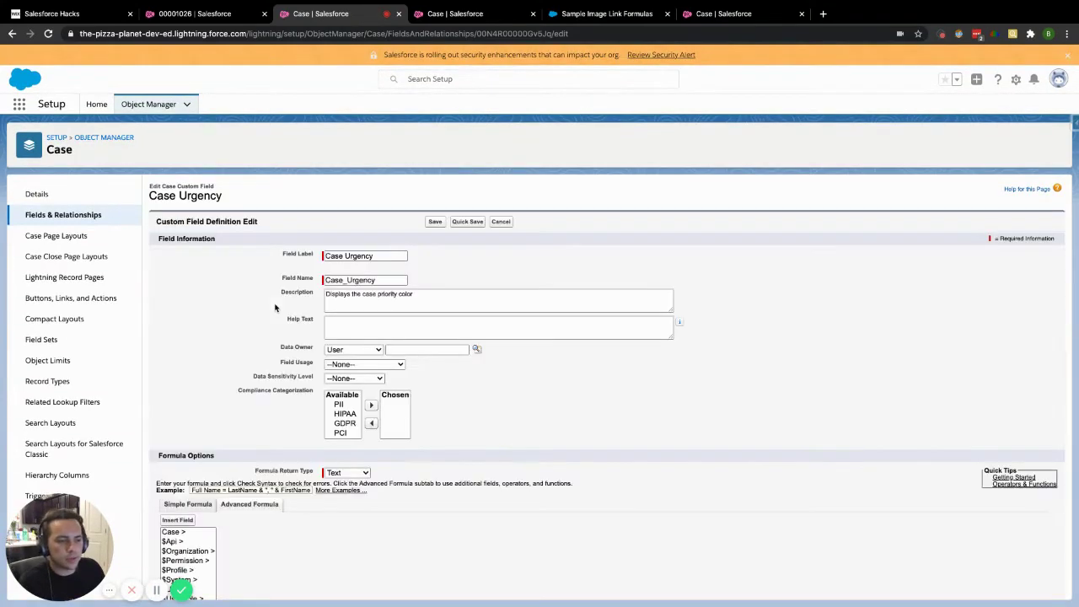
pyautogui.scroll(-1, 272, 323)
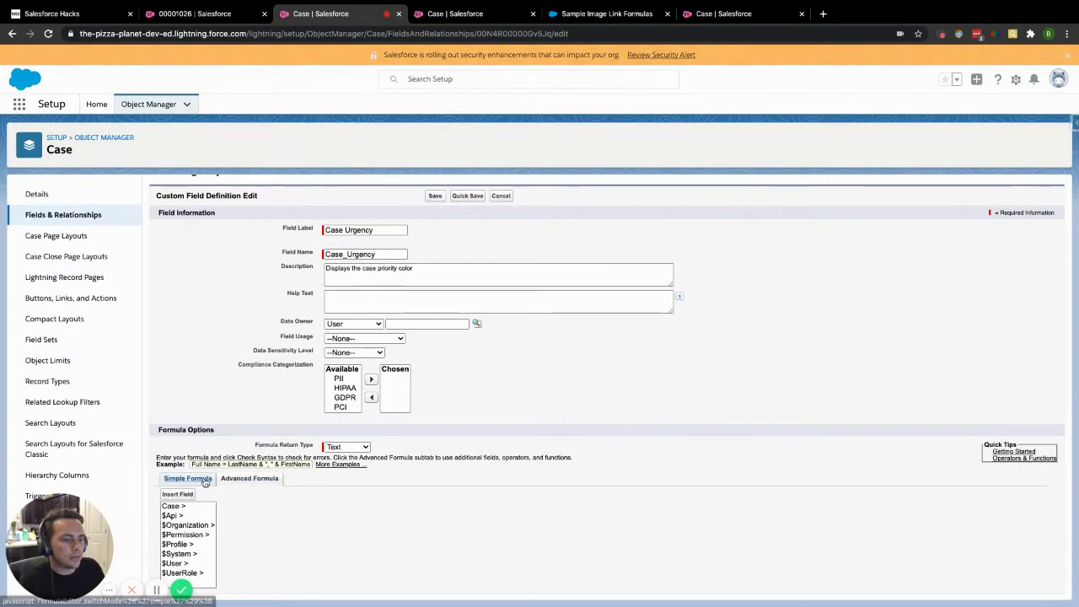
pyautogui.click(250, 478)
pyautogui.scroll(-3, 251, 400)
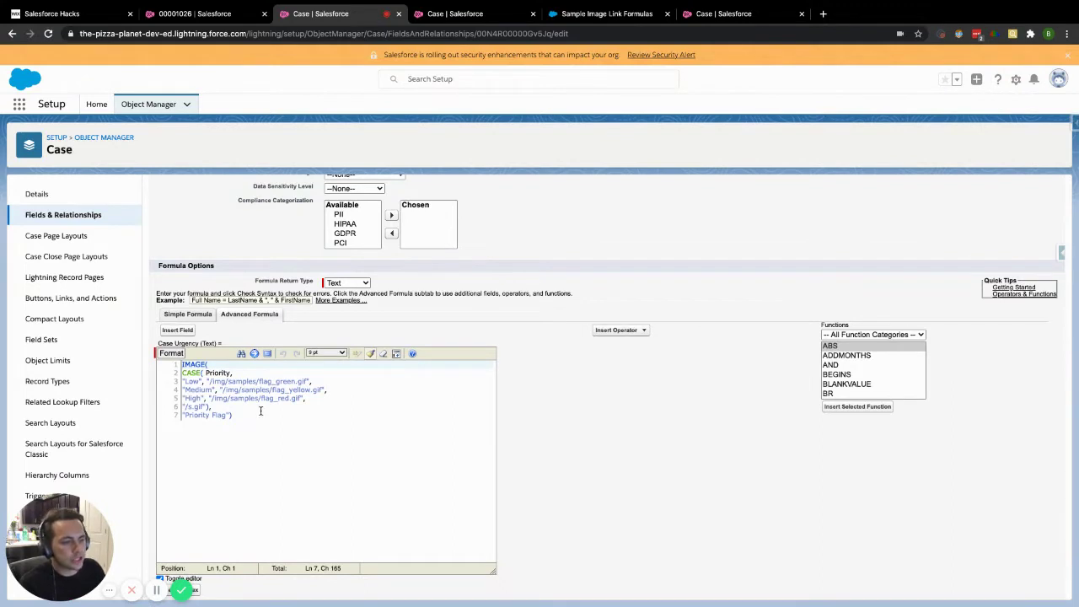
# Step: Examine the Case Urgency IMAGE/CASE formula, including its Priority values and flag image paths
pyautogui.hotkey('ctrl', 'a')
pyautogui.click(274, 454)
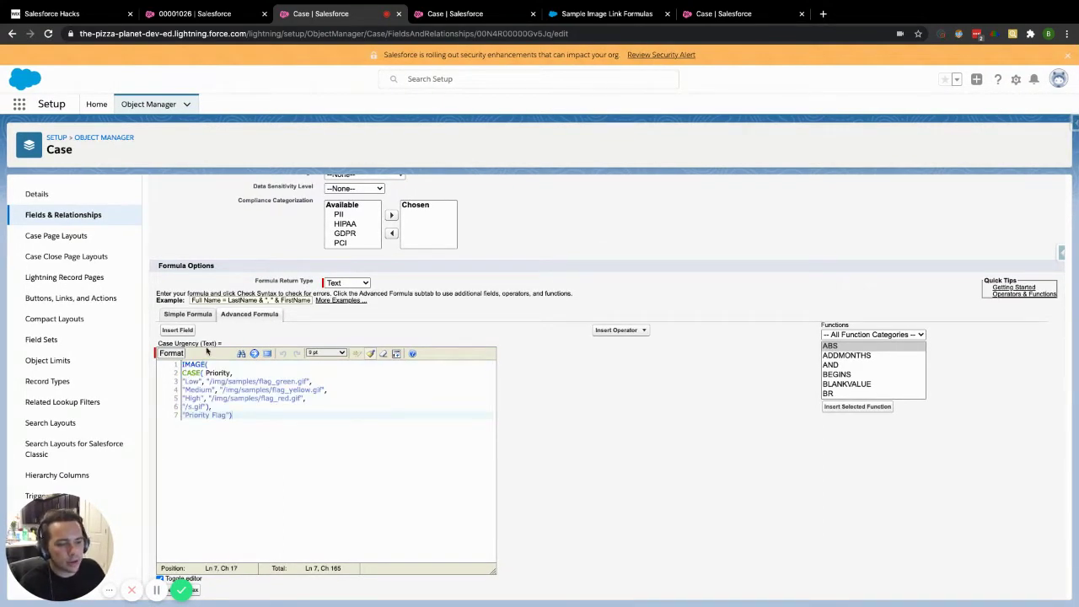
pyautogui.moveTo(230, 372); pyautogui.dragTo(177, 382)
pyautogui.click(234, 414)
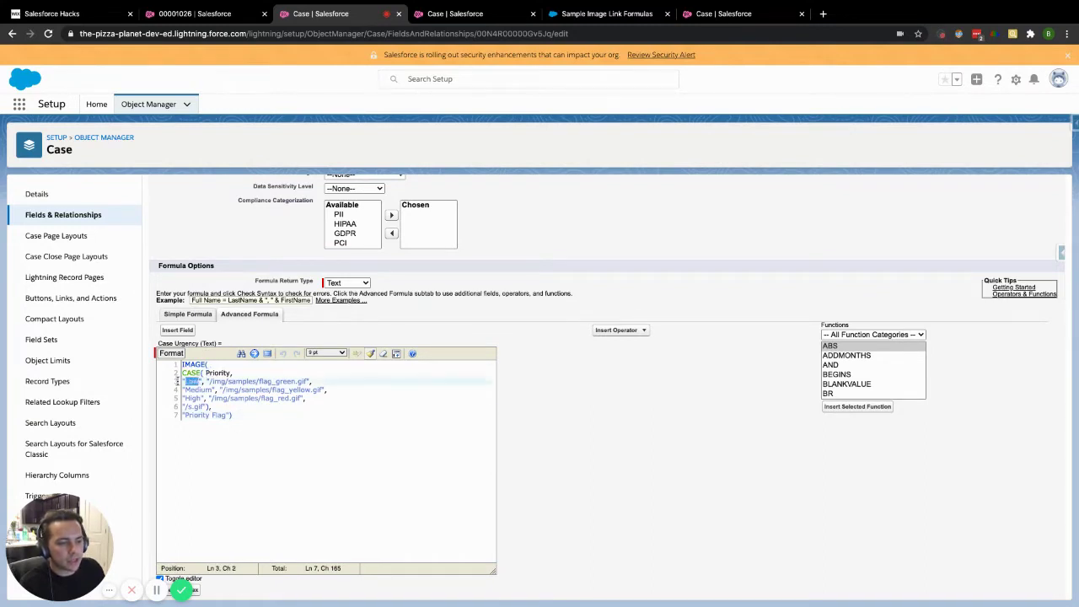
pyautogui.click(277, 430)
pyautogui.moveTo(310, 390); pyautogui.dragTo(258, 398)
pyautogui.click(260, 430)
pyautogui.click(287, 443)
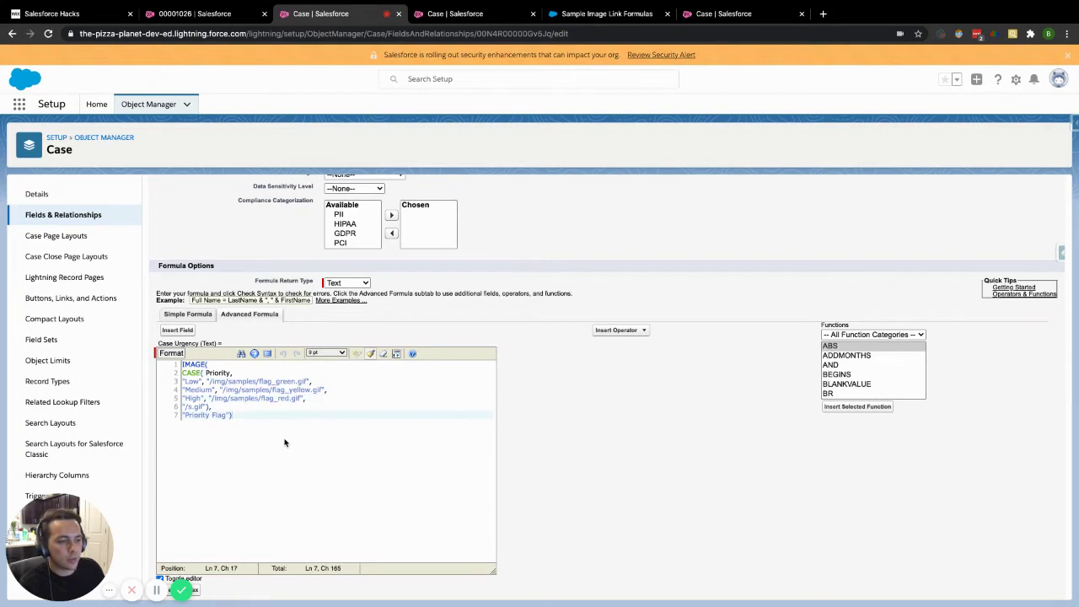
# Step: Review the Sample Image Link Formulas help article, covering flags, color squares, traffic lights, stars and colored circles
pyautogui.click(586, 15)
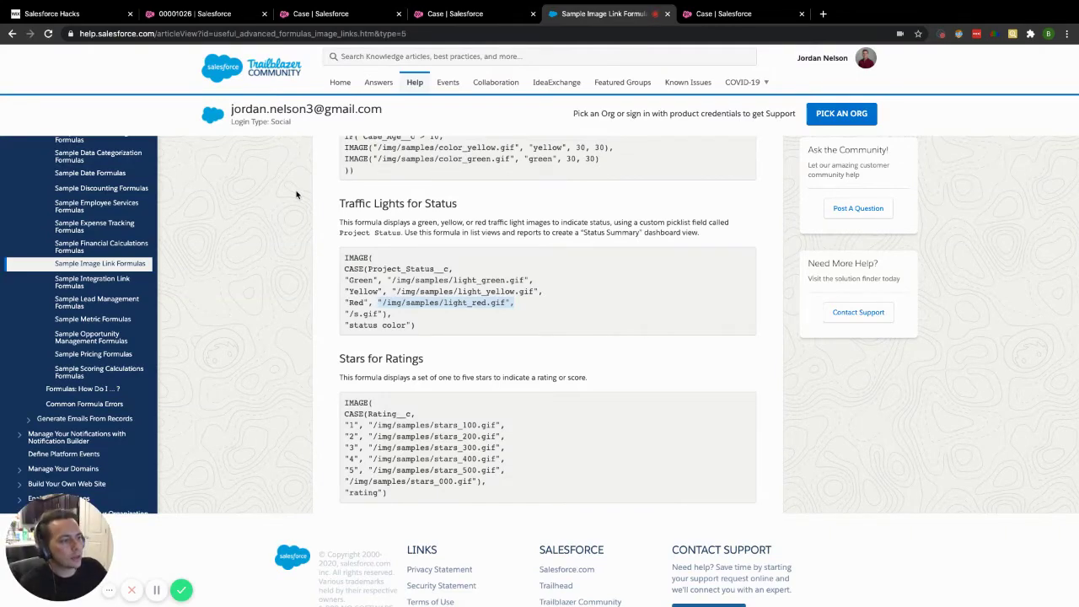
pyautogui.scroll(4, 443, 251)
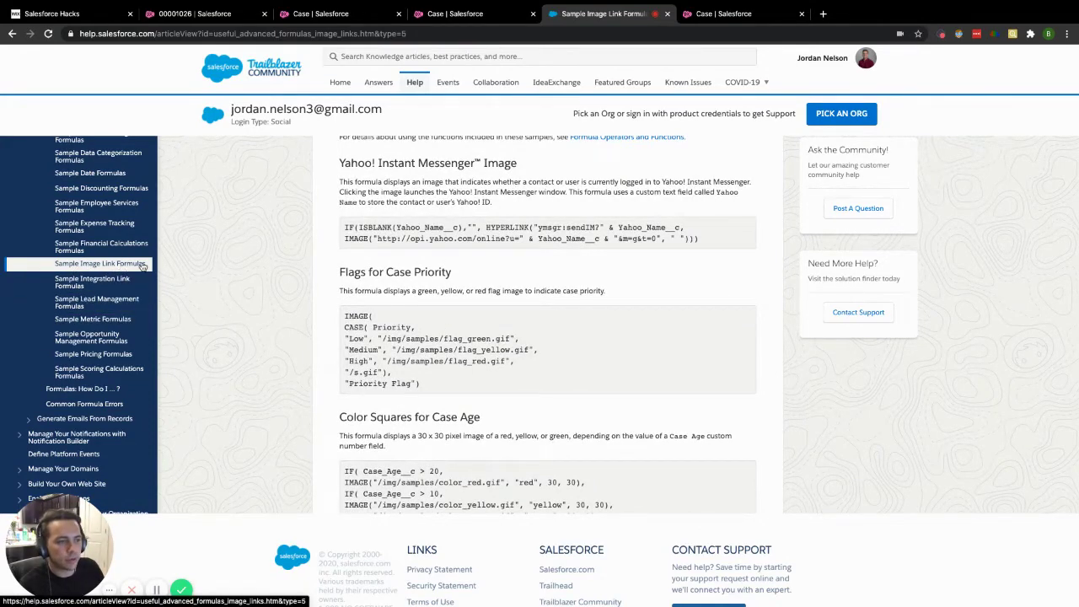
pyautogui.scroll(1, 499, 288)
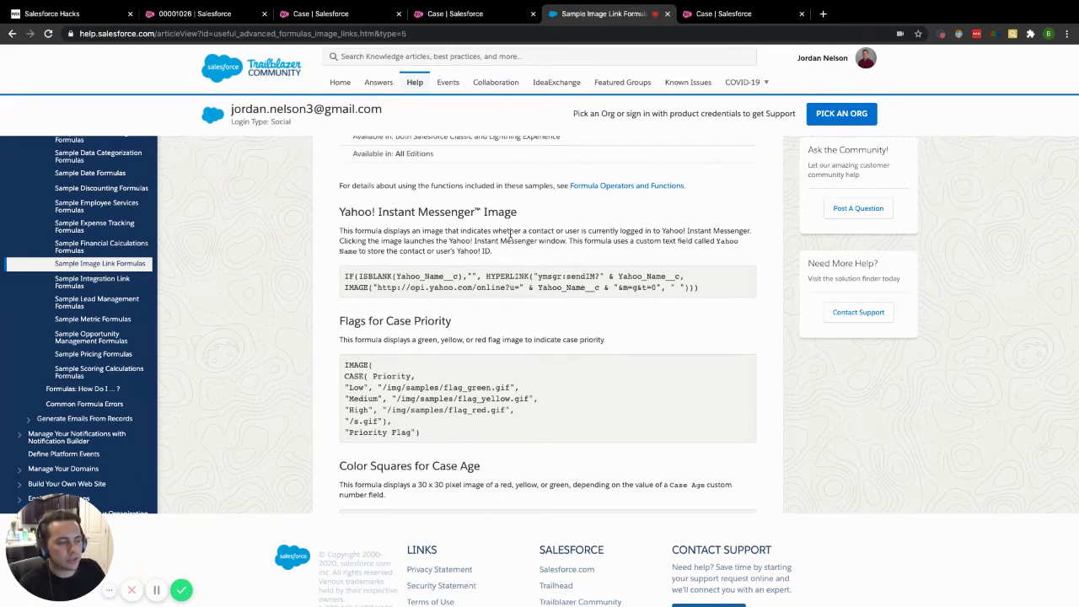
pyautogui.scroll(-3, 520, 268)
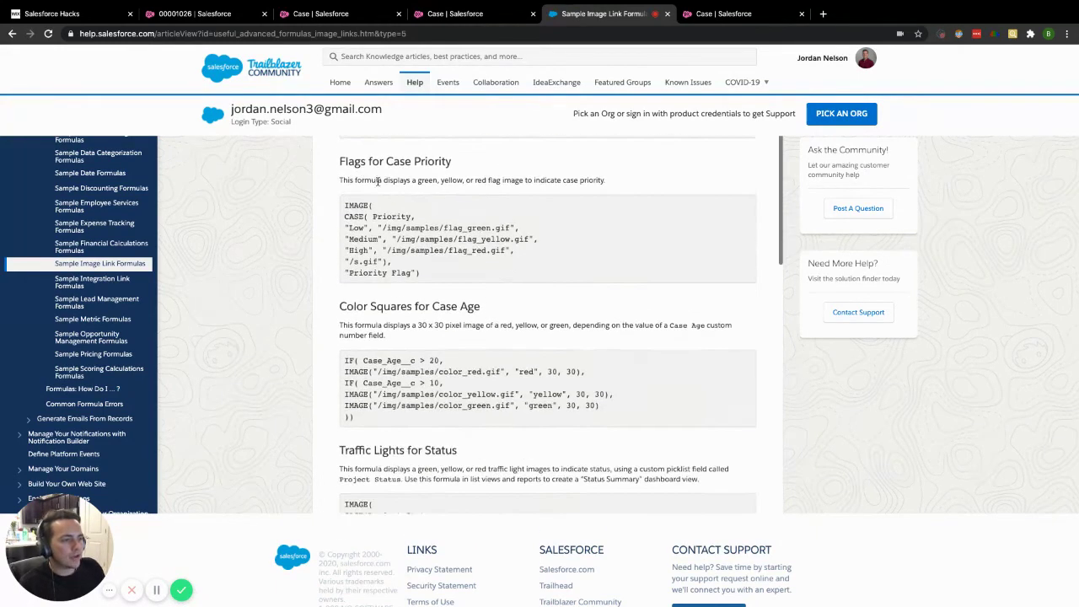
pyautogui.scroll(-1, 463, 286)
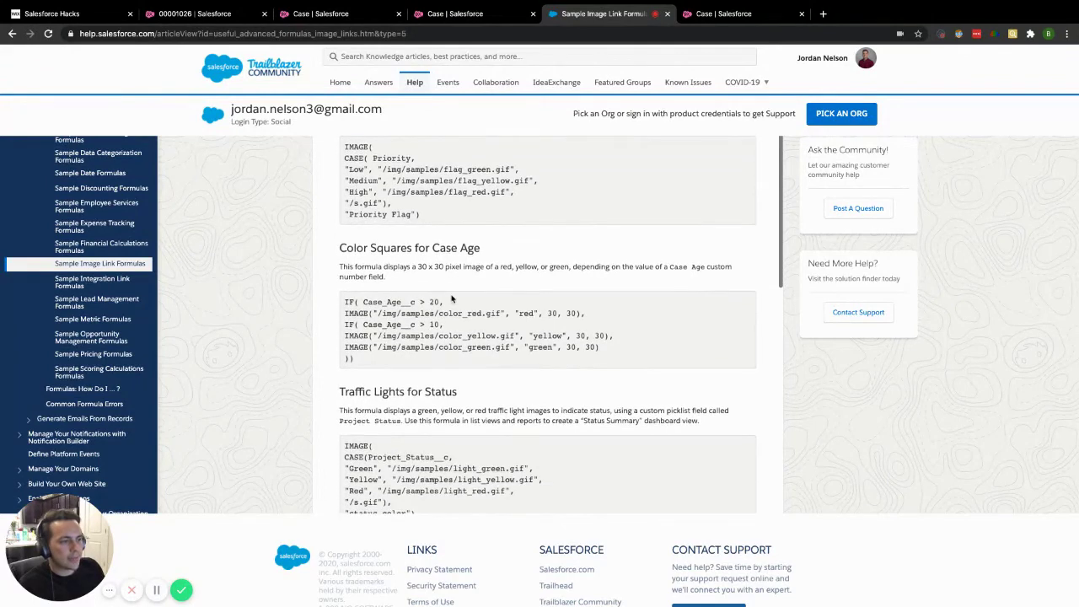
pyautogui.scroll(-1, 452, 295)
pyautogui.moveTo(487, 212); pyautogui.dragTo(342, 213)
pyautogui.scroll(-2, 441, 296)
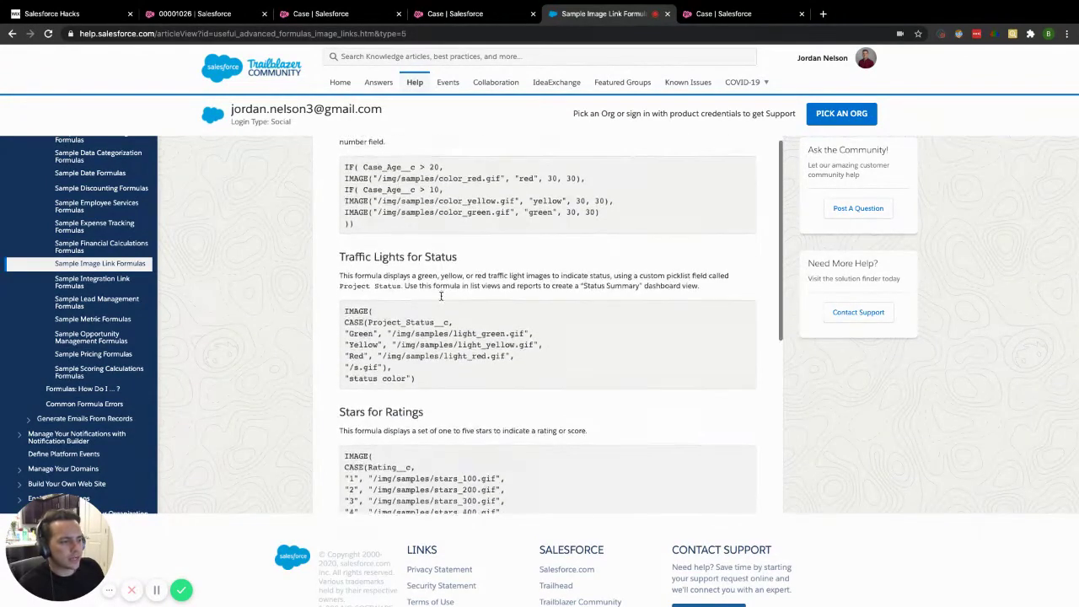
pyautogui.moveTo(378, 257); pyautogui.dragTo(420, 318)
pyautogui.scroll(-2, 421, 319)
pyautogui.click(450, 302)
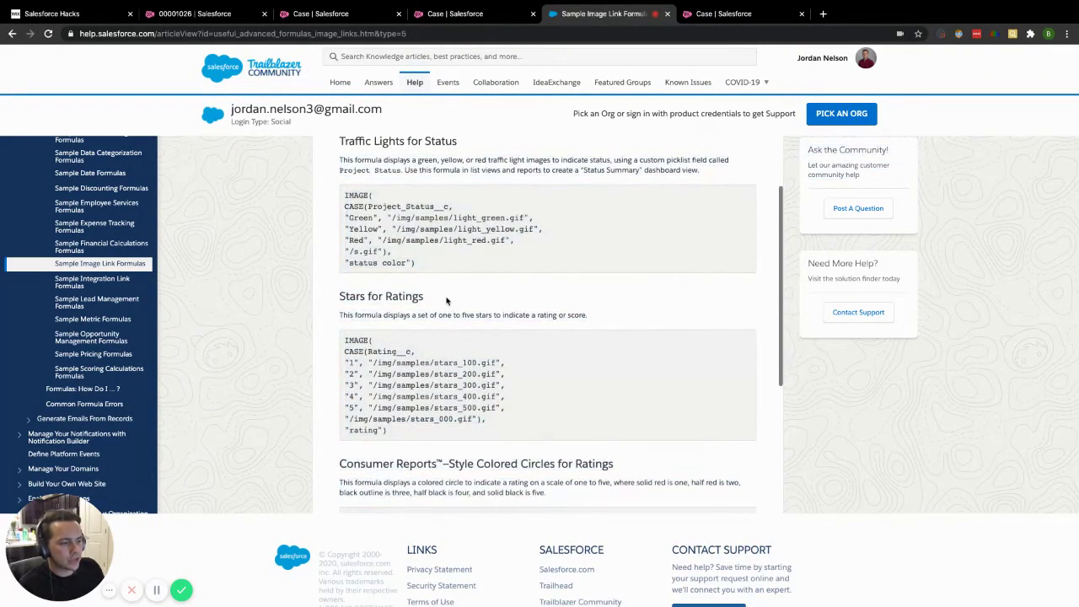
pyautogui.scroll(-2, 435, 312)
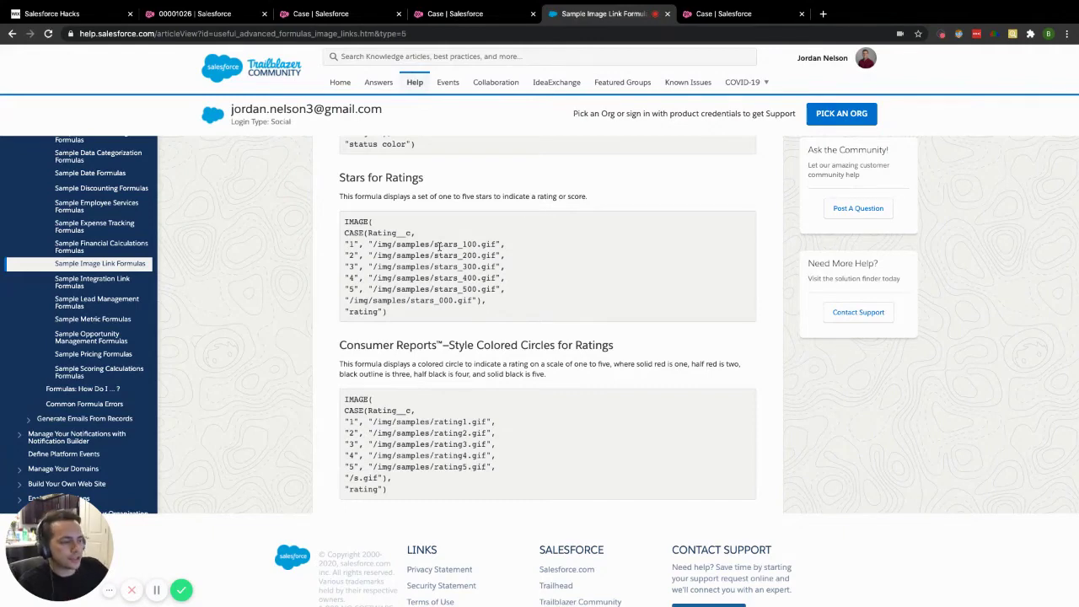
pyautogui.scroll(1, 407, 295)
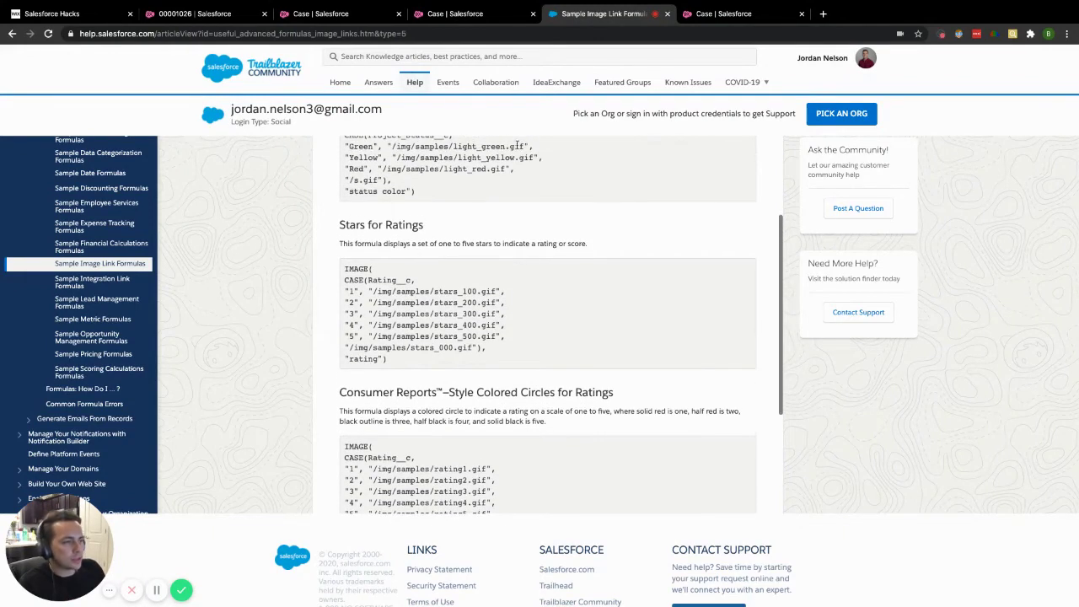
# Step: Copy the TRAFFIC LIGHTS image formula, without its heading, from the formula notes in the other Case Urgency edit page
pyautogui.click(721, 14)
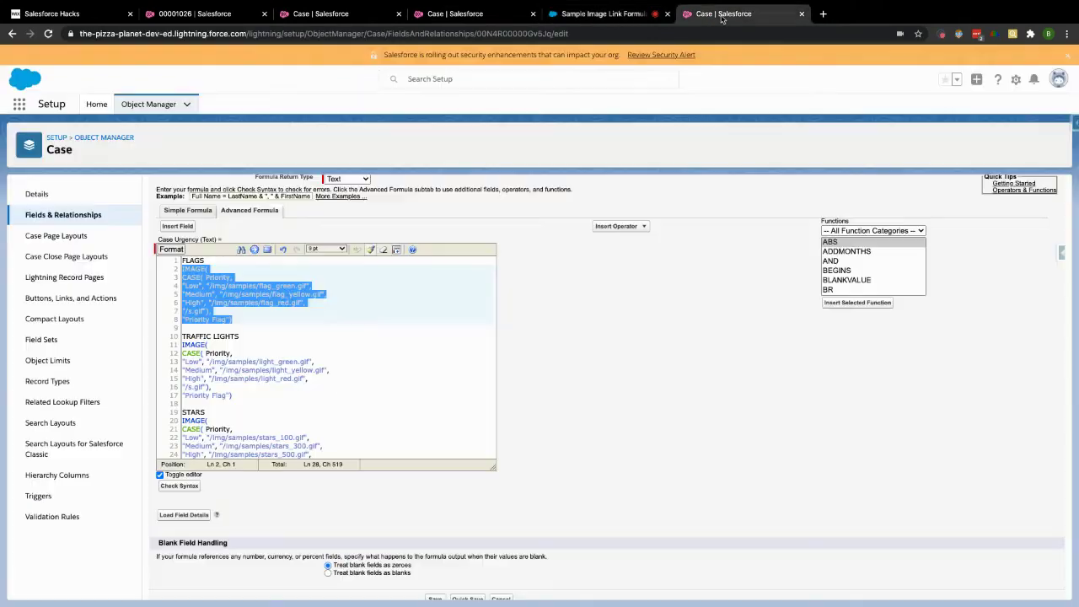
pyautogui.click(341, 338)
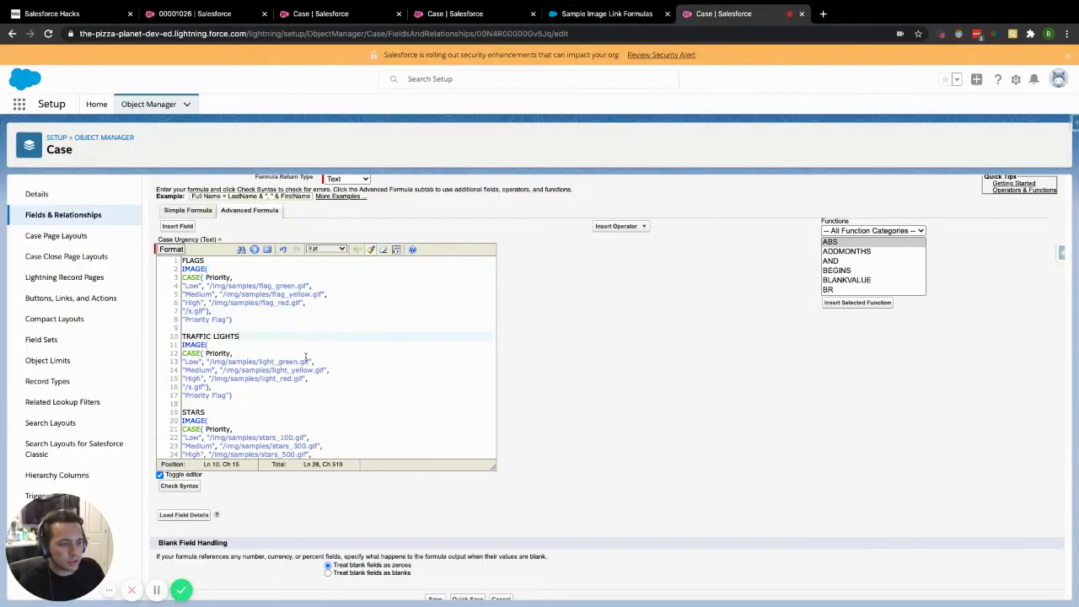
pyautogui.scroll(-3, 293, 351)
pyautogui.moveTo(239, 326); pyautogui.dragTo(182, 278)
pyautogui.hotkey('ctrl', 'c')
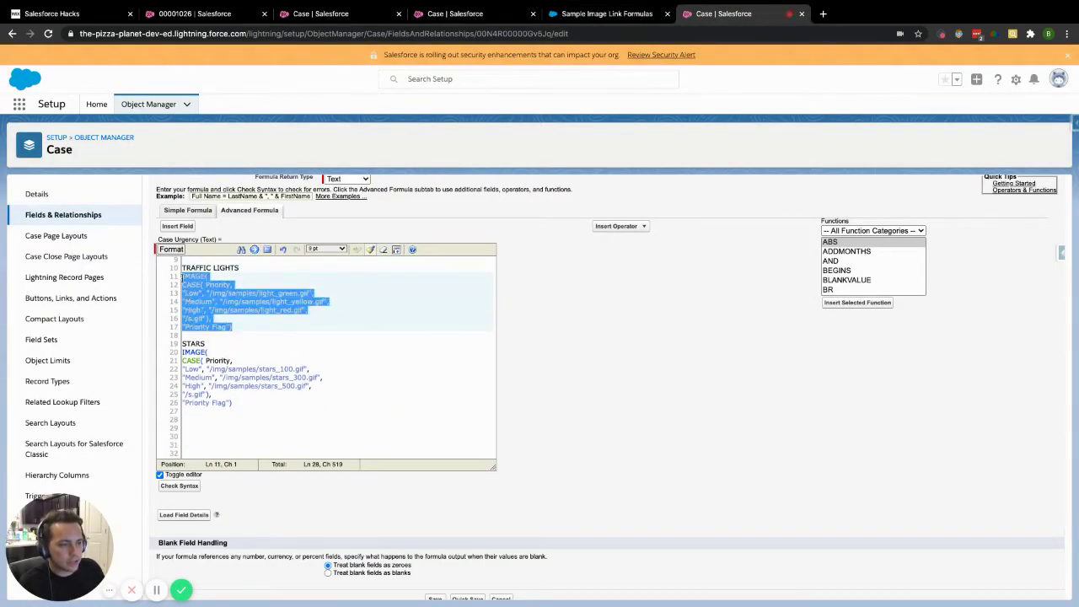
# Step: Replace the Case Urgency flag formula with the copied traffic light formula and save the field
pyautogui.click(325, 16)
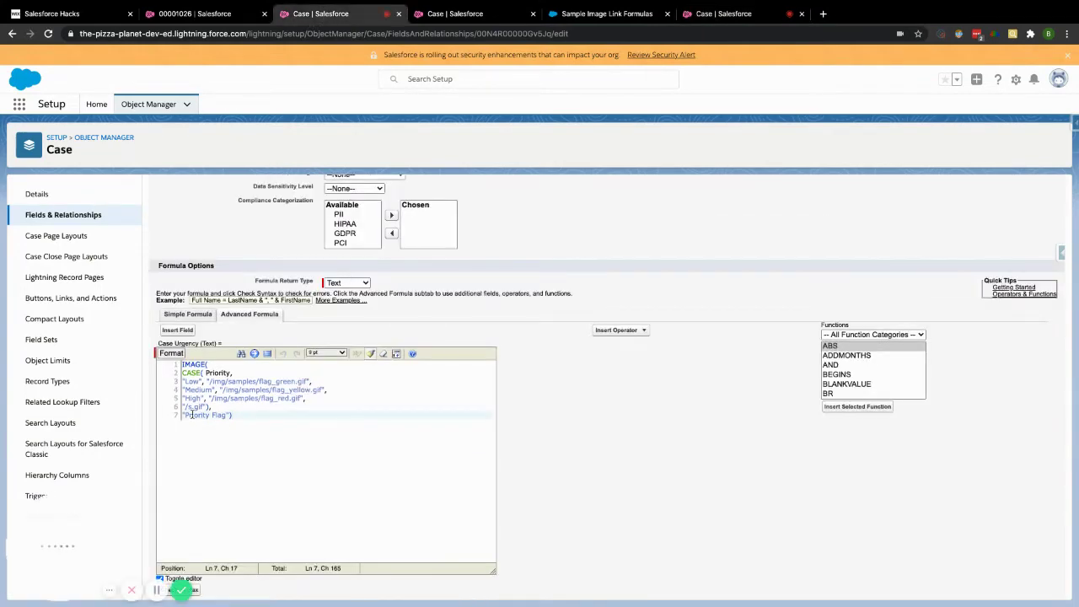
pyautogui.moveTo(240, 415); pyautogui.dragTo(178, 363)
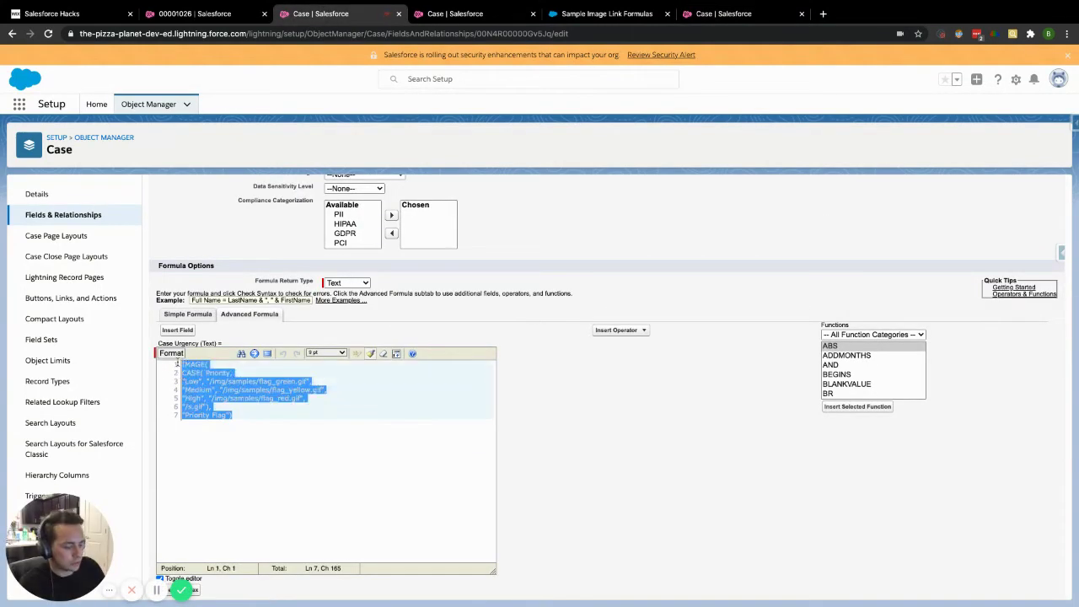
pyautogui.hotkey('ctrl', 'v')
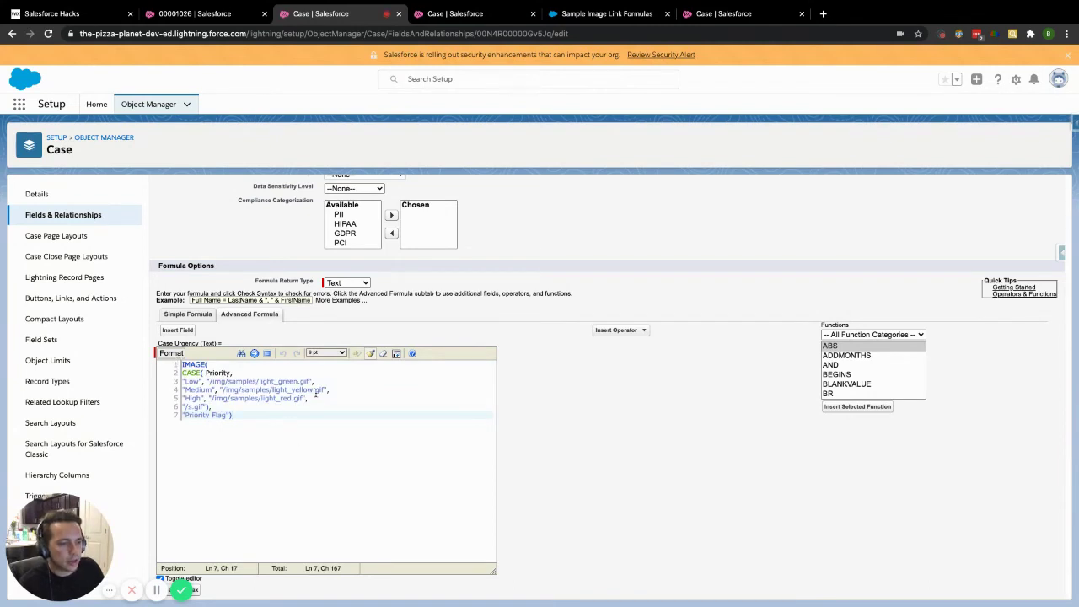
pyautogui.moveTo(317, 392); pyautogui.dragTo(258, 380)
pyautogui.scroll(3, 346, 290)
pyautogui.click(435, 221)
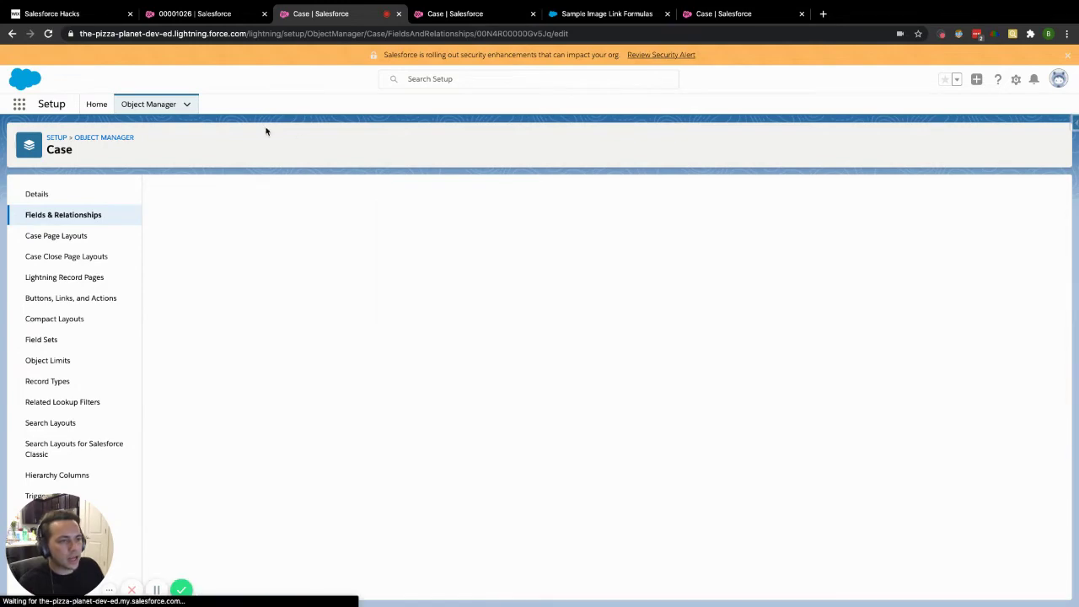
# Step: Return to the Zapier Testing case, set its Priority to High and save the record
pyautogui.click(217, 19)
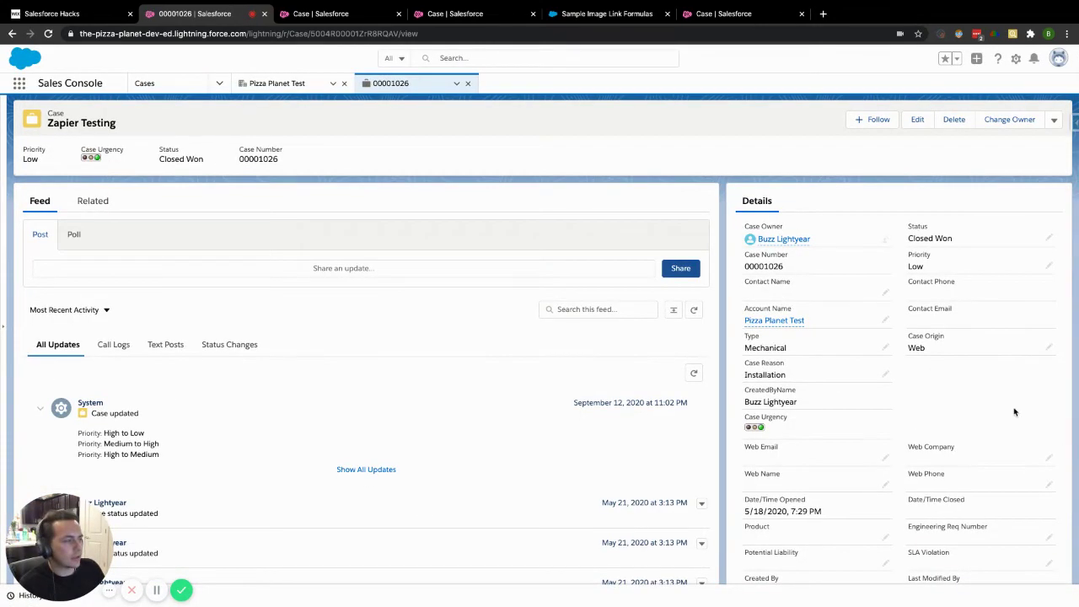
pyautogui.click(1048, 267)
pyautogui.click(940, 288)
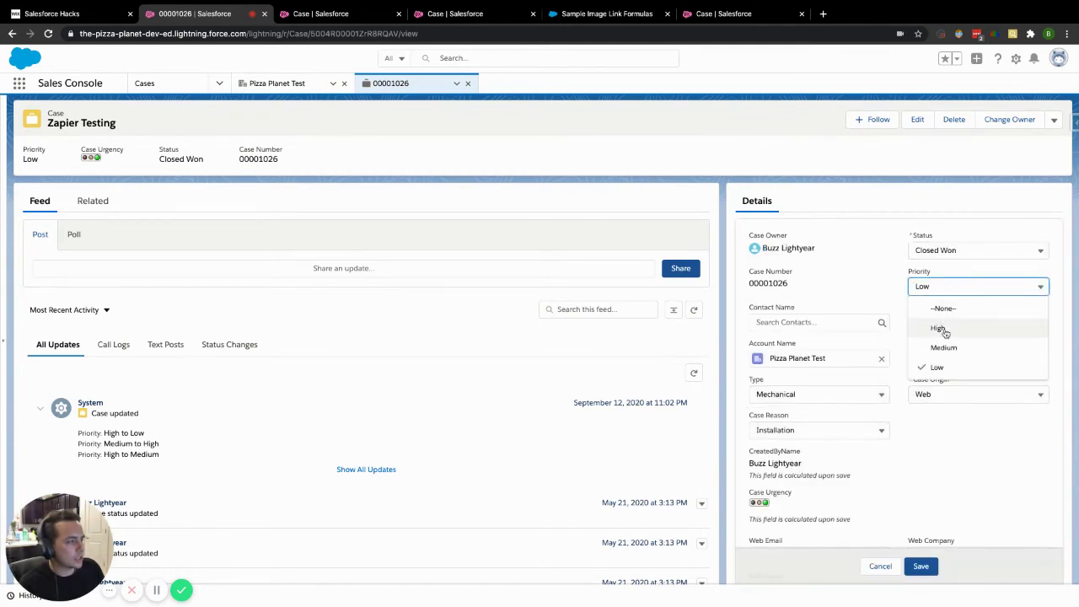
pyautogui.click(938, 328)
pyautogui.click(921, 565)
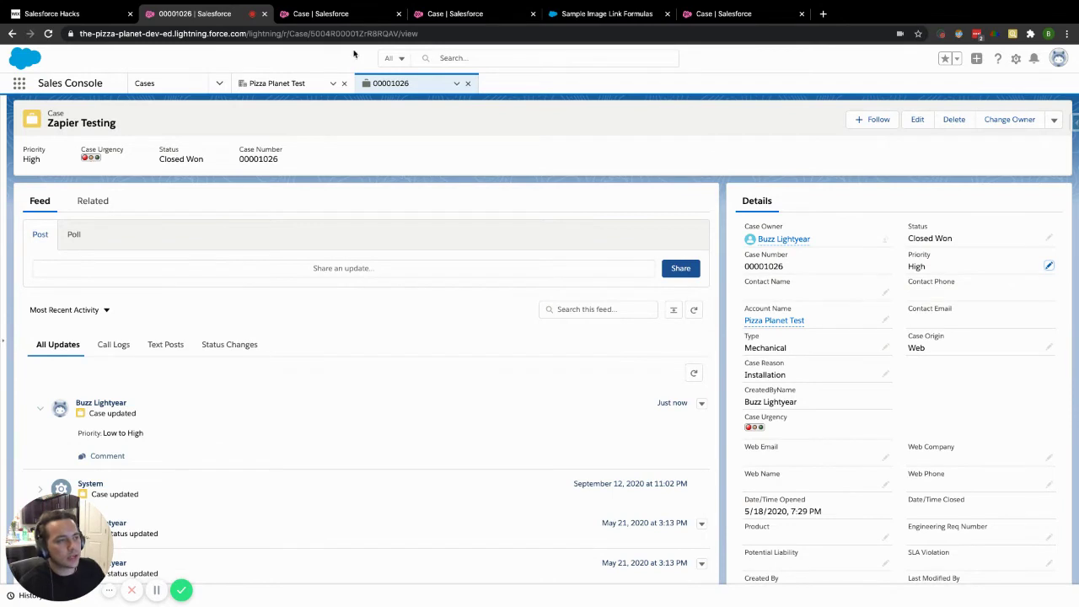
# Step: Copy the STARS image formula, without its heading, from the formula notes in the other Case Urgency edit page
pyautogui.click(724, 14)
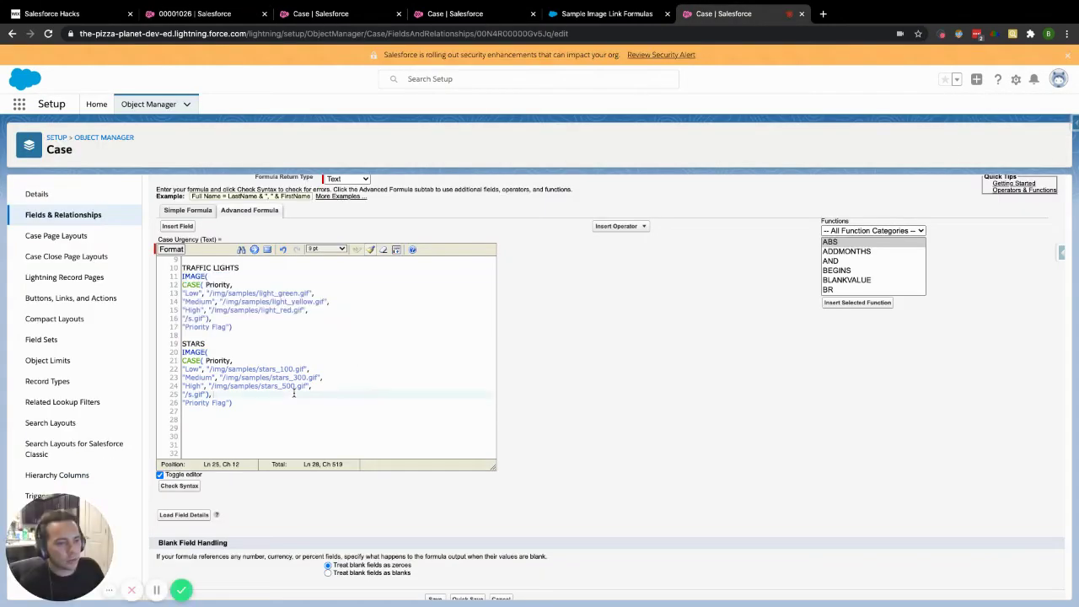
pyautogui.moveTo(240, 404); pyautogui.dragTo(181, 356)
pyautogui.hotkey('ctrl', 'c')
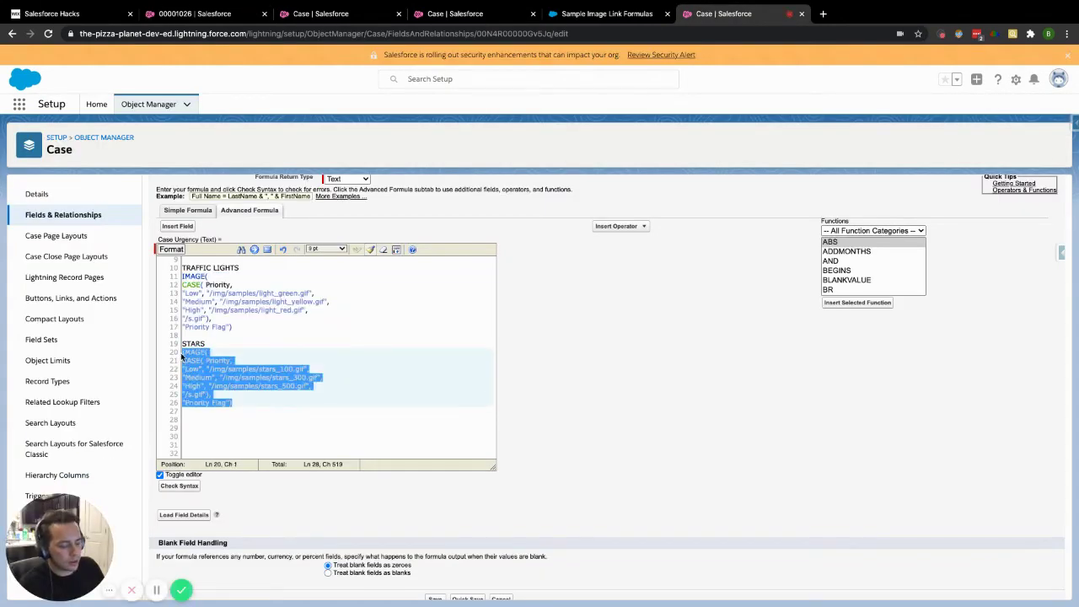
# Step: Replace the Case Urgency traffic light formula with the copied stars image formula and save the field
pyautogui.click(316, 14)
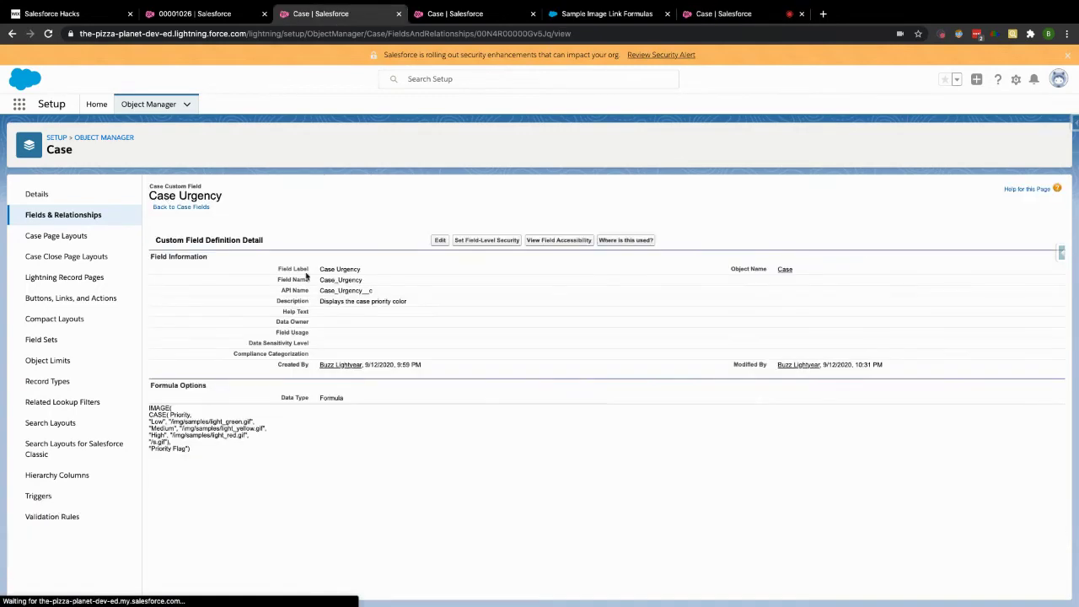
pyautogui.click(439, 240)
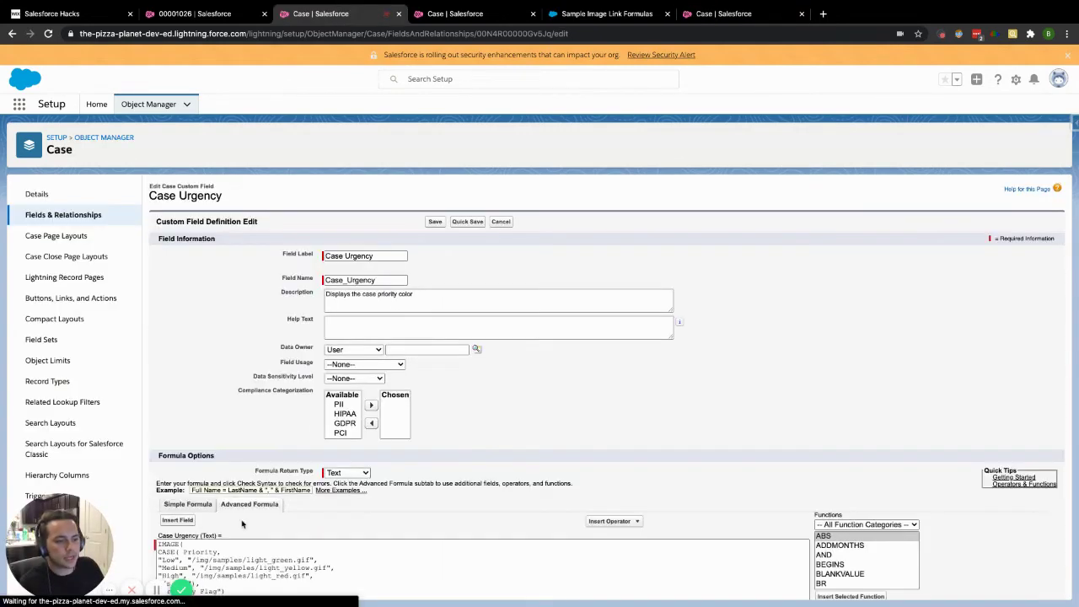
pyautogui.scroll(-2, 241, 489)
pyautogui.click(245, 439)
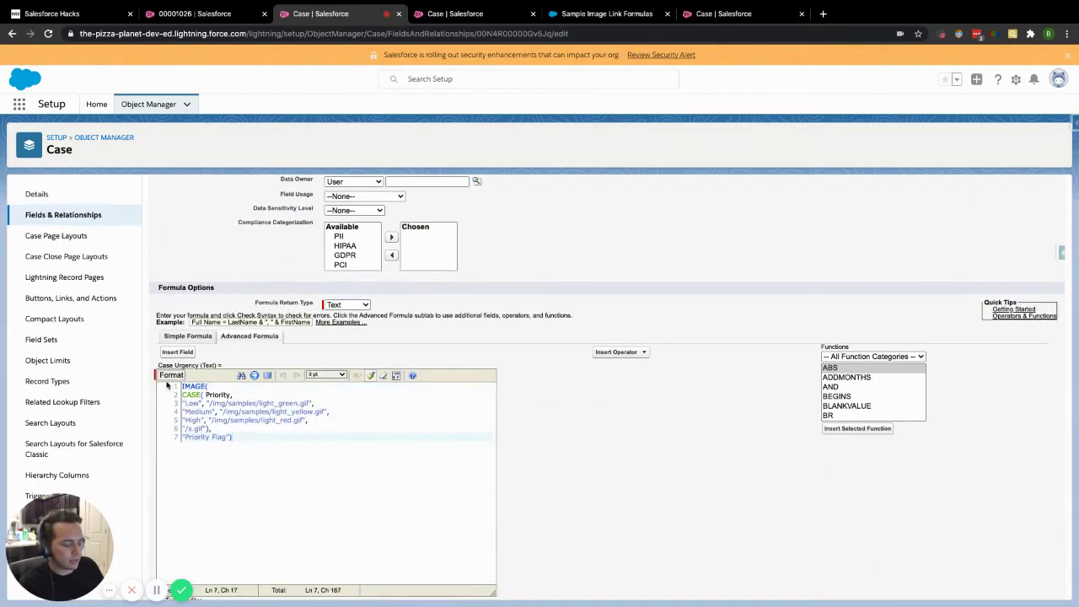
pyautogui.hotkey('ctrl', 'v')
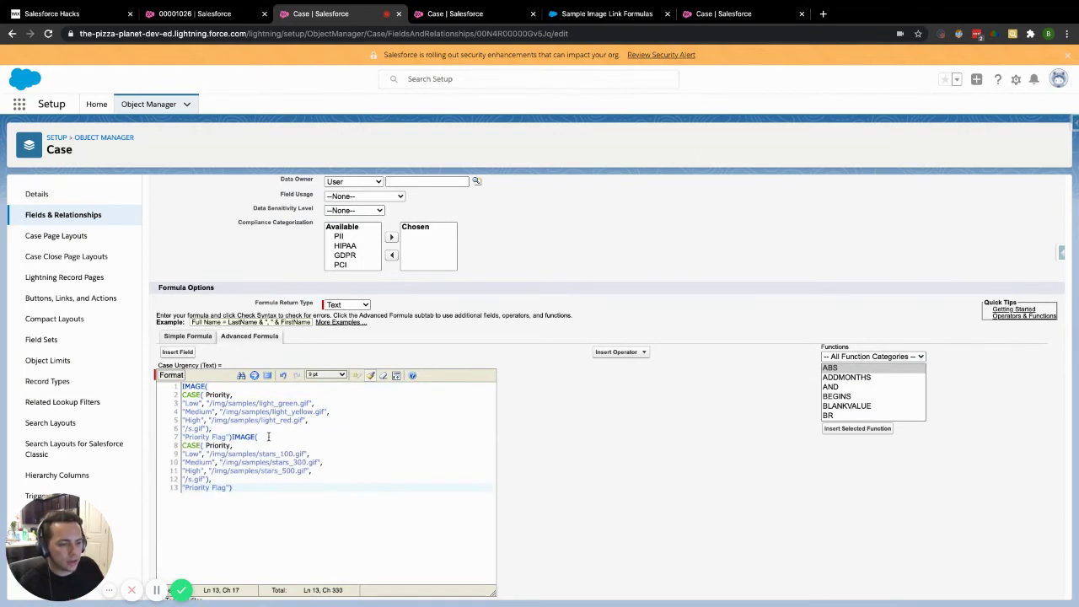
pyautogui.hotkey('ctrl', 'a')
pyautogui.press('BackSpace')
pyautogui.hotkey('ctrl', 'v')
pyautogui.scroll(3, 337, 187)
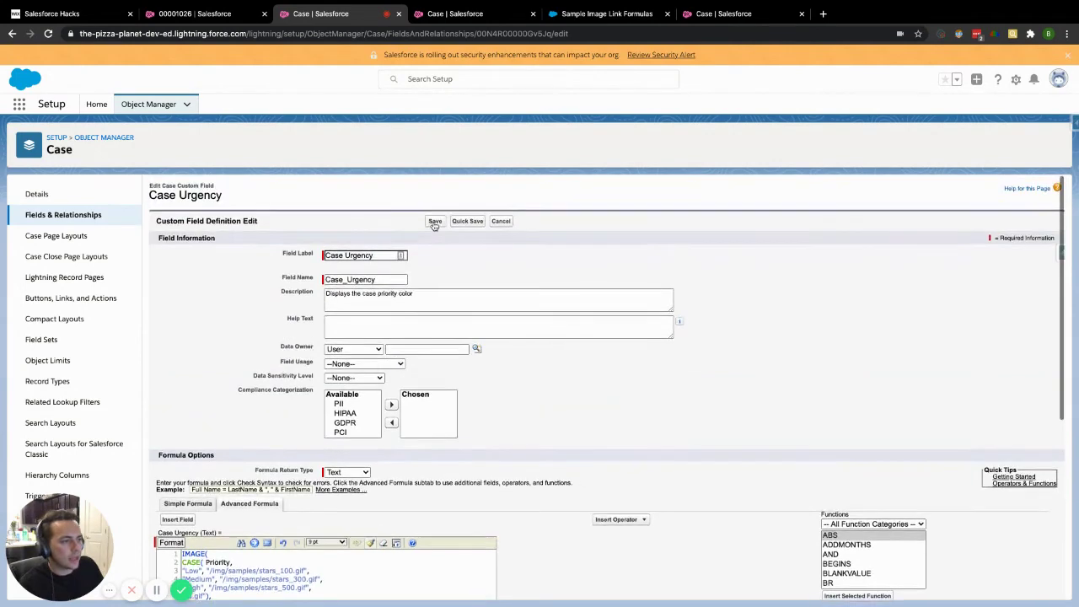
# Step: Return to the Zapier Testing case, reload it and check the Case Urgency image for its High priority
pyautogui.click(194, 13)
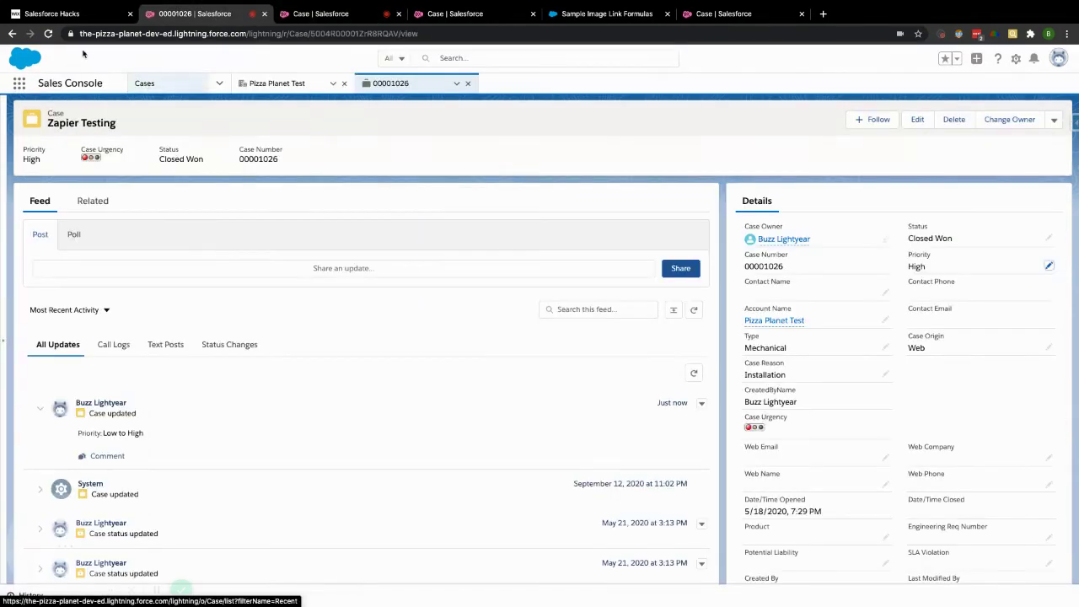
pyautogui.hotkey('ctrl', 'r')
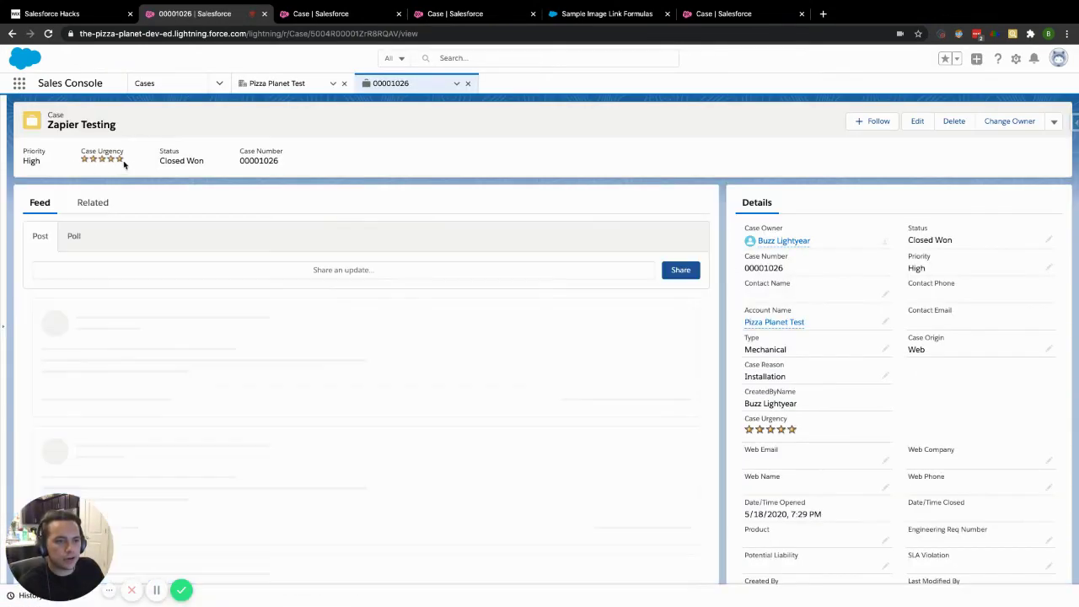
pyautogui.moveTo(123, 165); pyautogui.dragTo(50, 154)
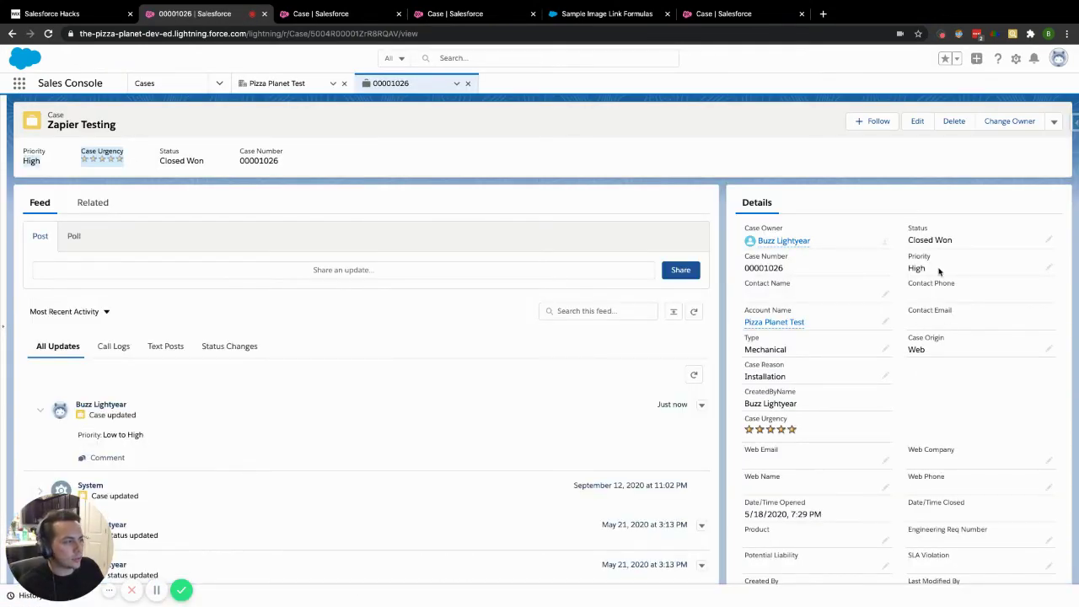
# Step: Set the Zapier Testing case's Priority to Medium and save the record
pyautogui.click(1049, 268)
pyautogui.click(955, 288)
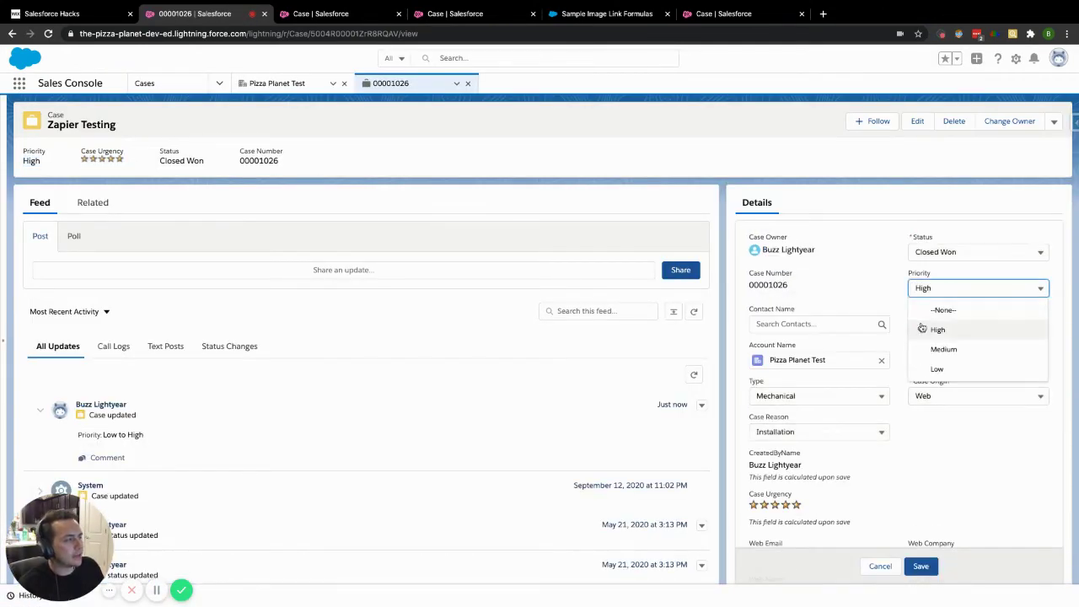
pyautogui.click(945, 350)
pyautogui.click(920, 566)
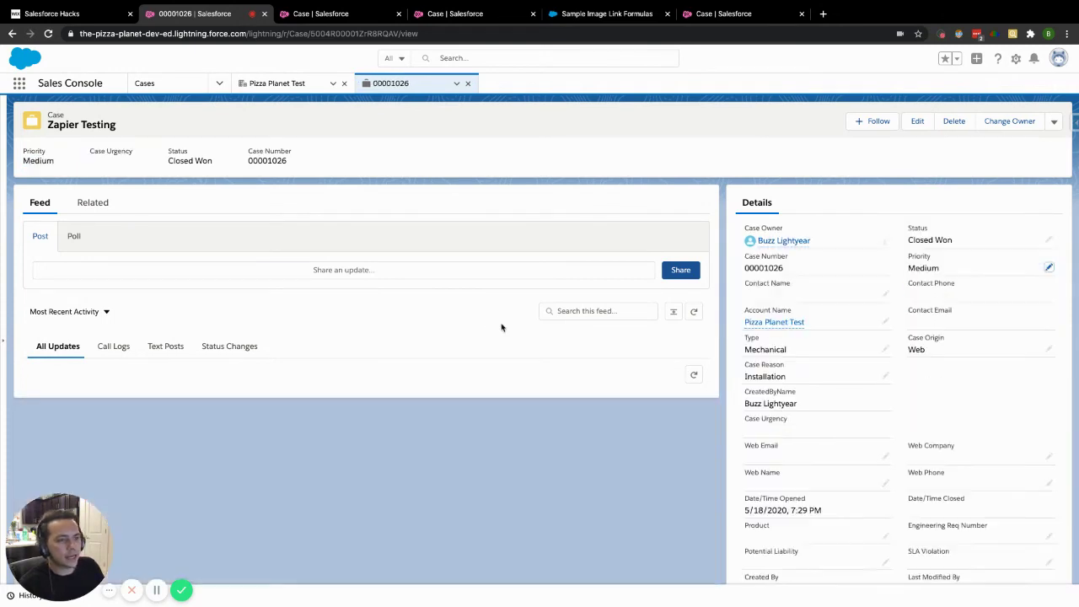
# Step: Set the Zapier Testing case's Priority to Low and save the record
pyautogui.click(1049, 268)
pyautogui.click(1040, 288)
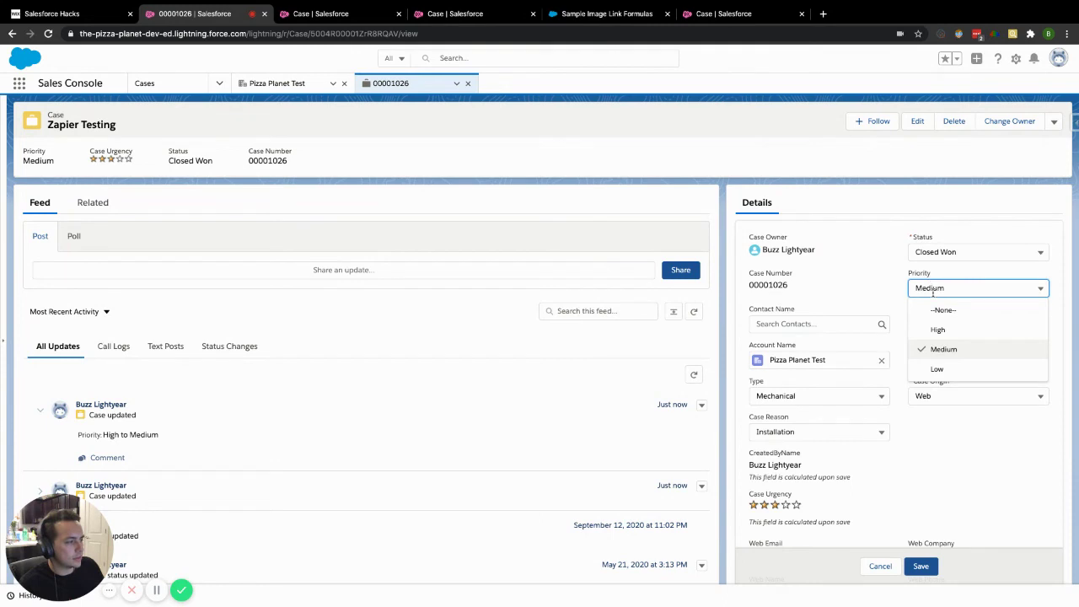
pyautogui.click(938, 371)
pyautogui.click(921, 566)
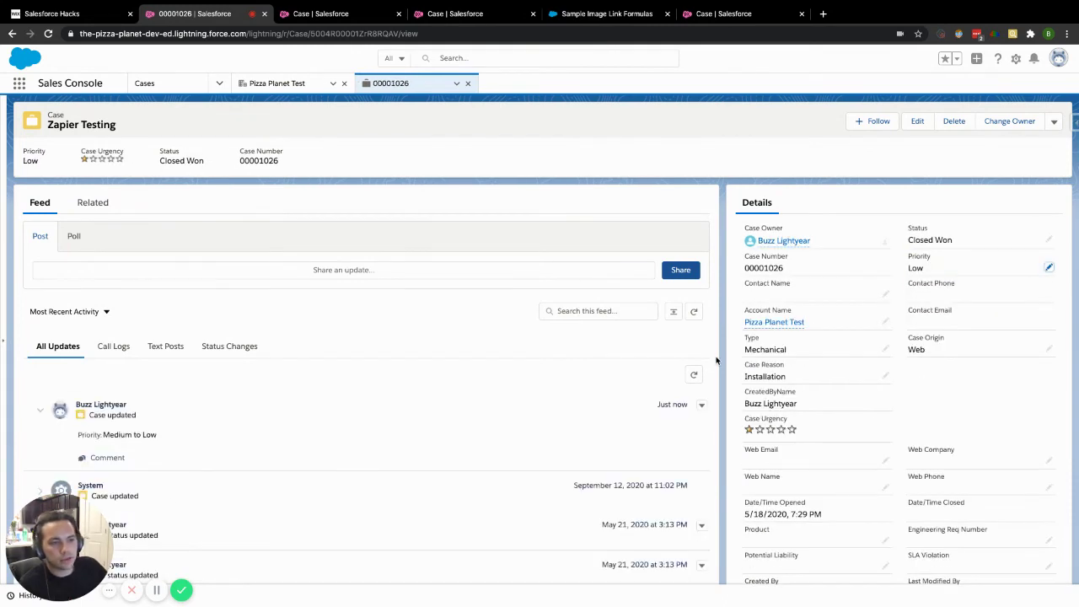